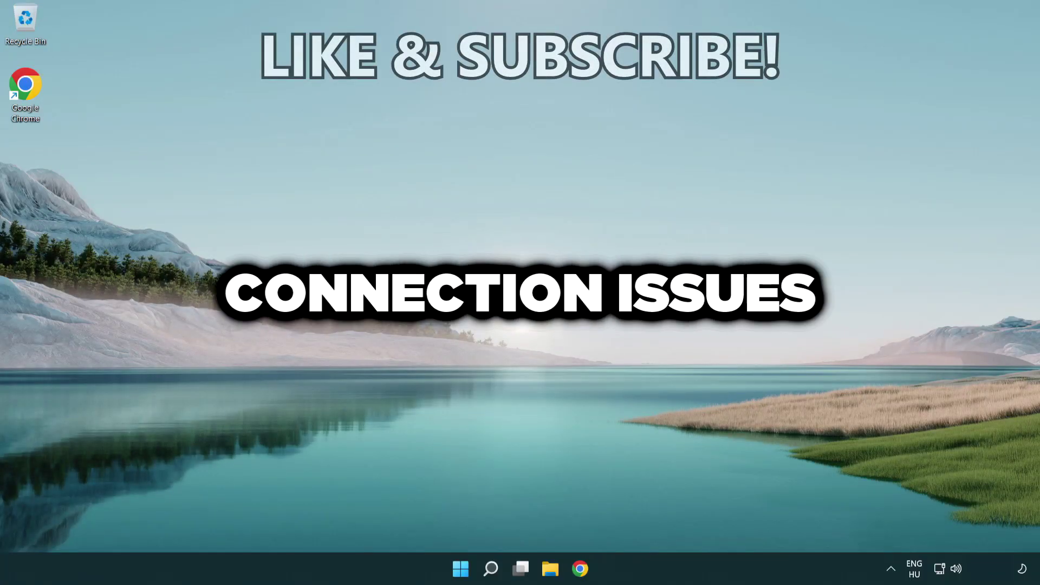
Search for 'cmd' and bring up the launch options for Command Prompt
{"action": "left_click", "coordinate": [491, 575]}
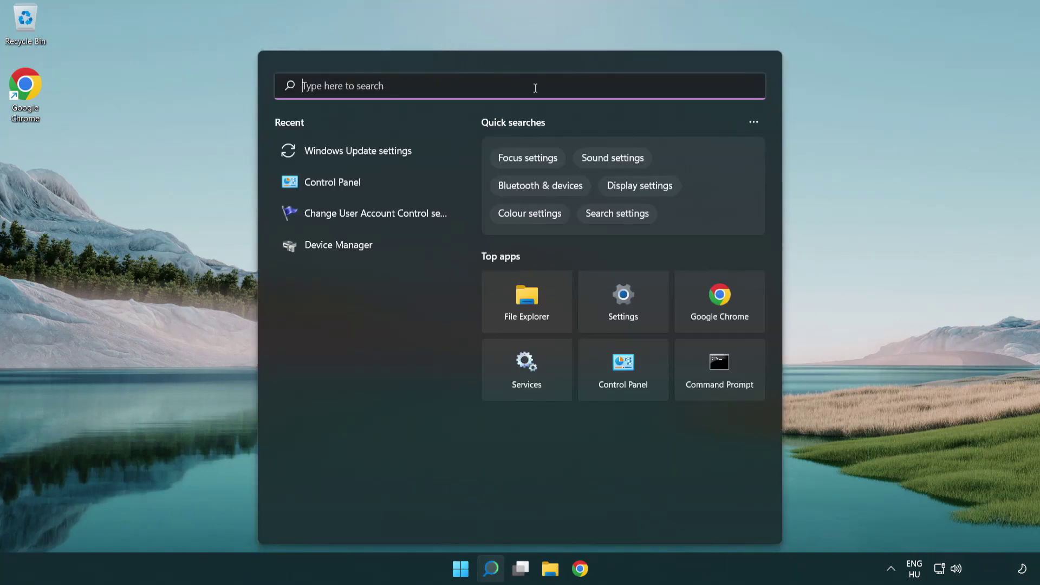
{"action": "type", "text": "cmd"}
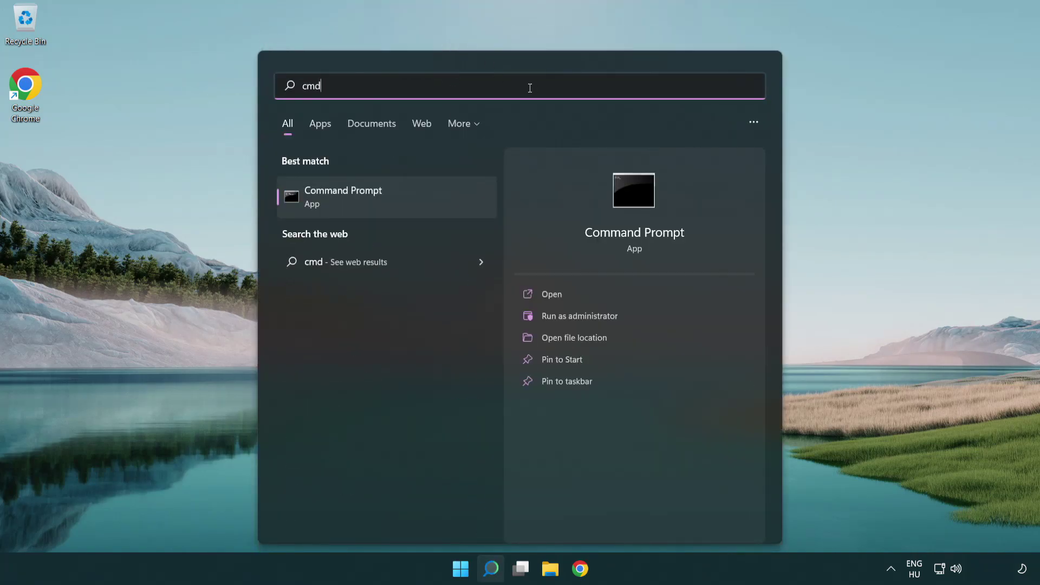
{"action": "right_click", "coordinate": [423, 194]}
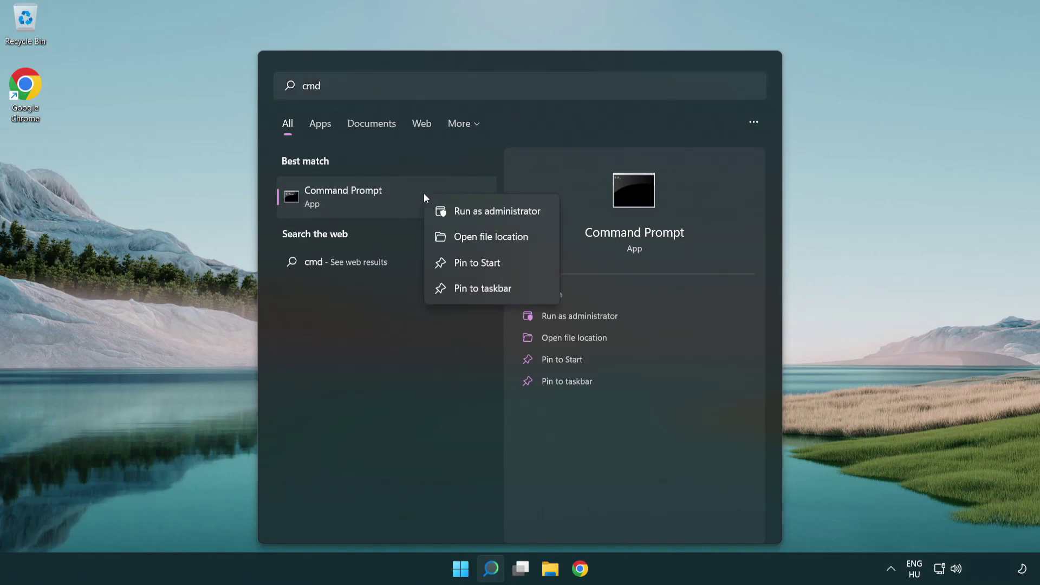
Launch Command Prompt as administrator and flush the DNS cache with ipconfig /flushdns
{"action": "left_click", "coordinate": [504, 214]}
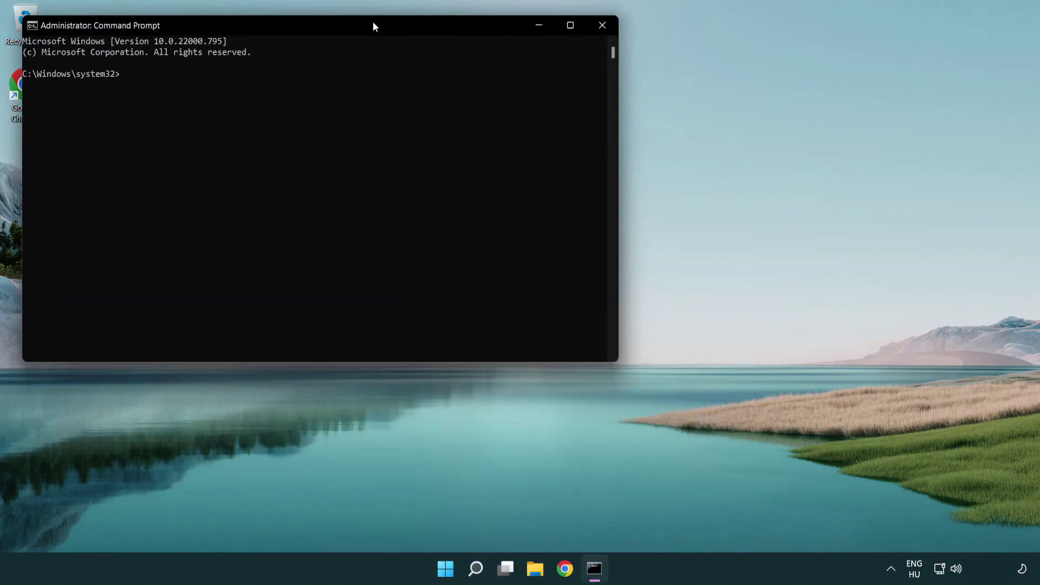
{"action": "left_click_drag", "start_coordinate": [373, 24], "coordinate": [562, 116]}
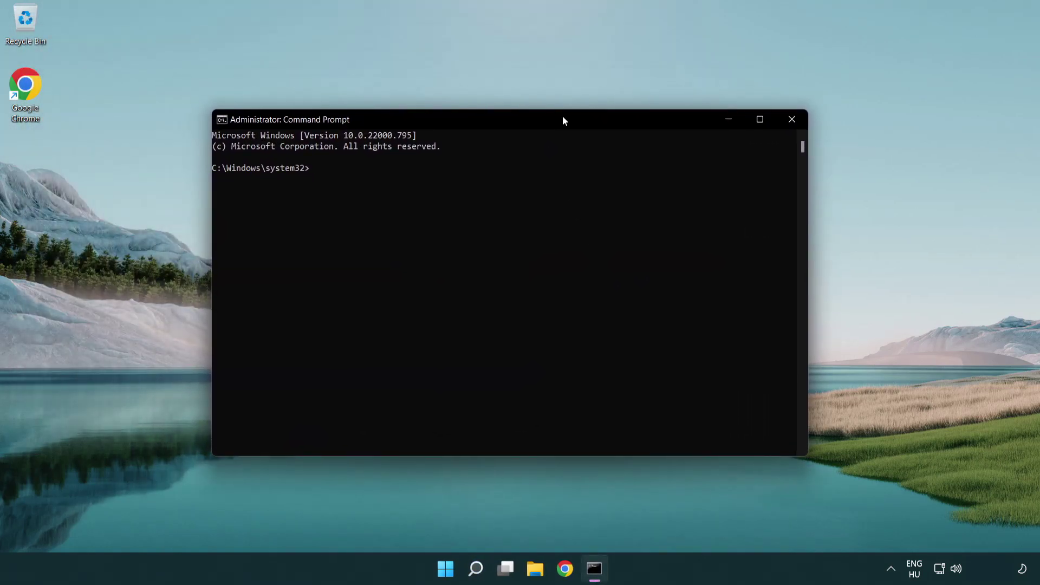
{"action": "type", "text": "i"}
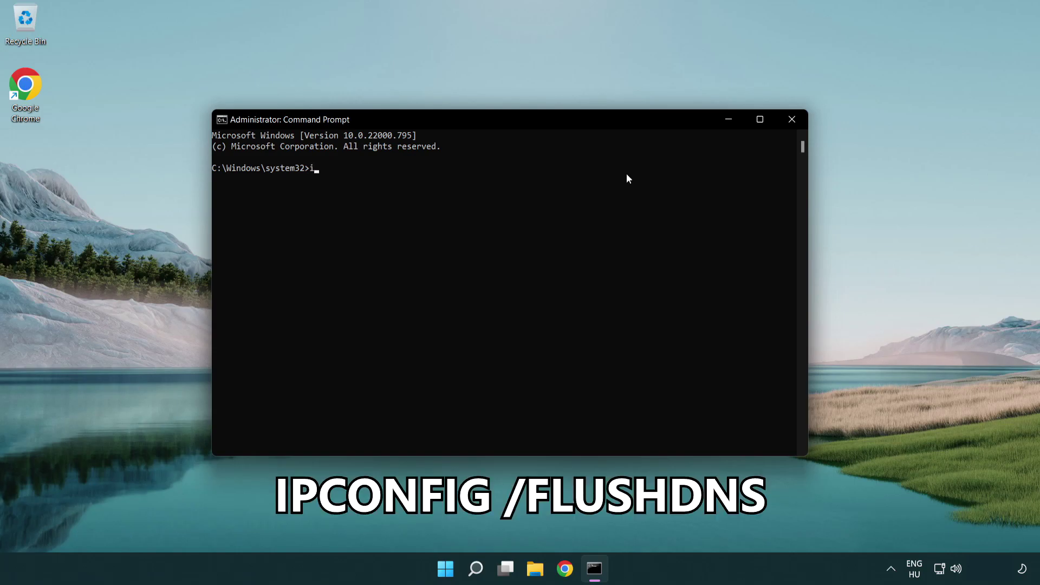
{"action": "type", "text": "pconfig /flushdns"}
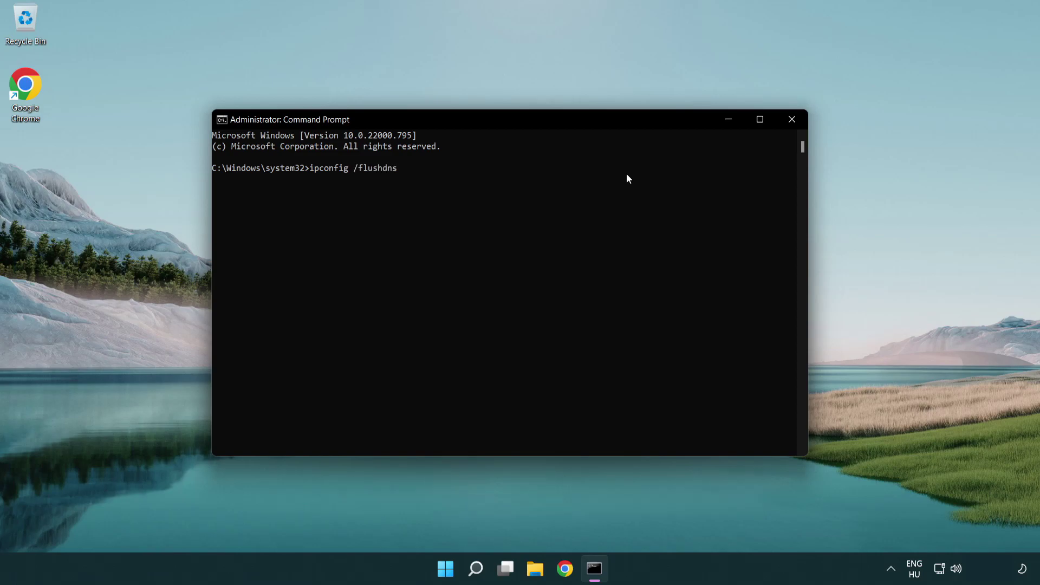
{"action": "key", "text": "Return"}
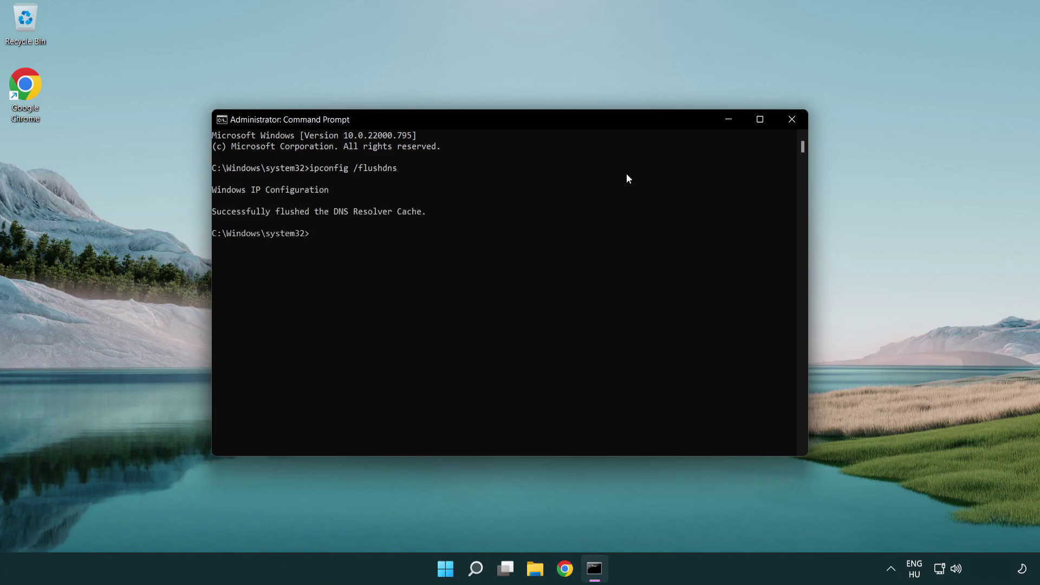
Reset the Winsock catalog with netsh winsock reset, then type exit
{"action": "type", "text": "net"}
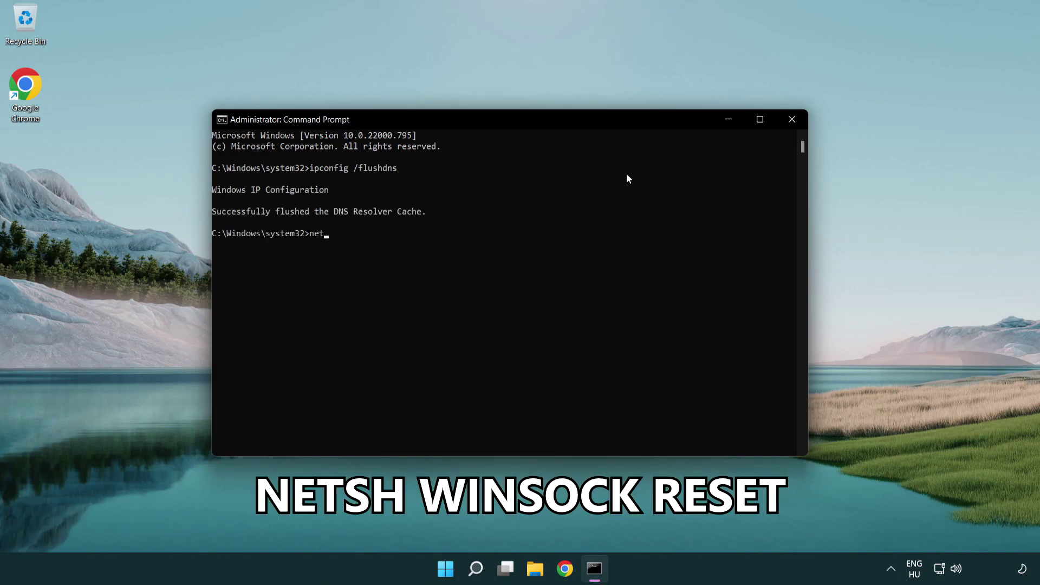
{"action": "type", "text": "sh winsock reset"}
{"action": "key", "text": "Return"}
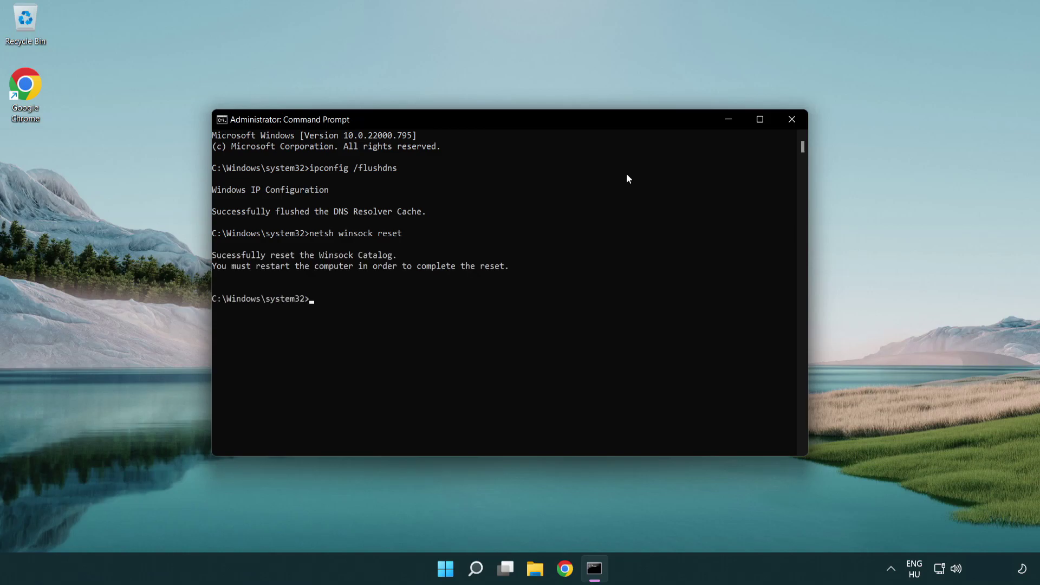
{"action": "type", "text": "exit"}
Close the Command Prompt and reach Advanced network settings from the tray network icon
{"action": "key", "text": "Return"}
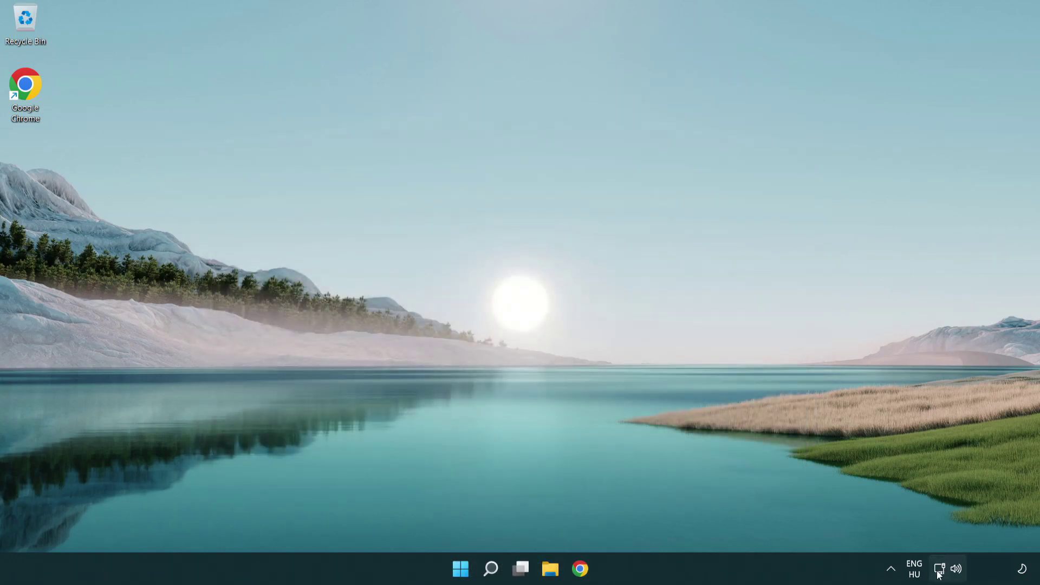
{"action": "right_click", "coordinate": [943, 574]}
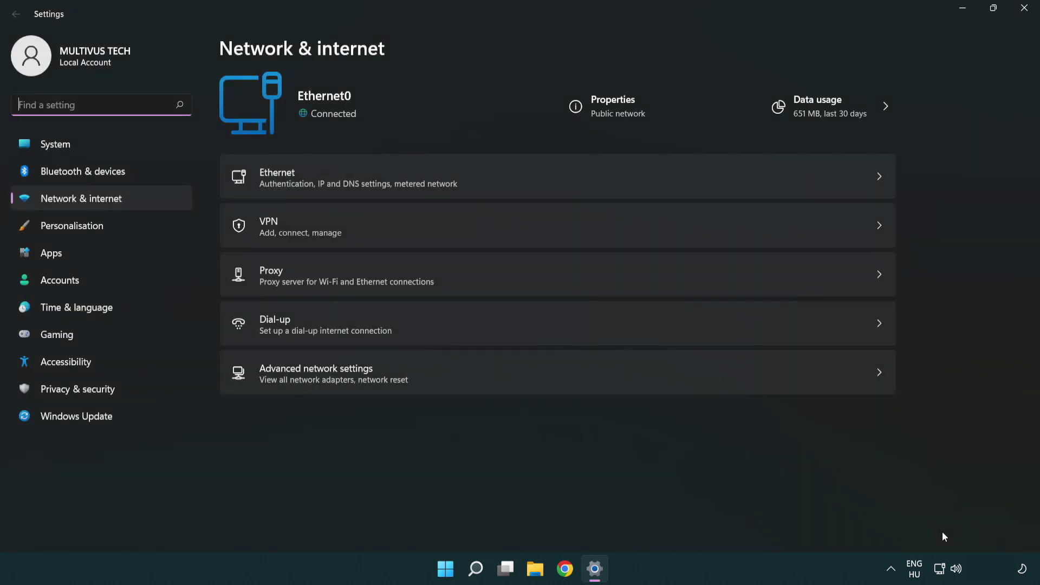
{"action": "left_click", "coordinate": [560, 385]}
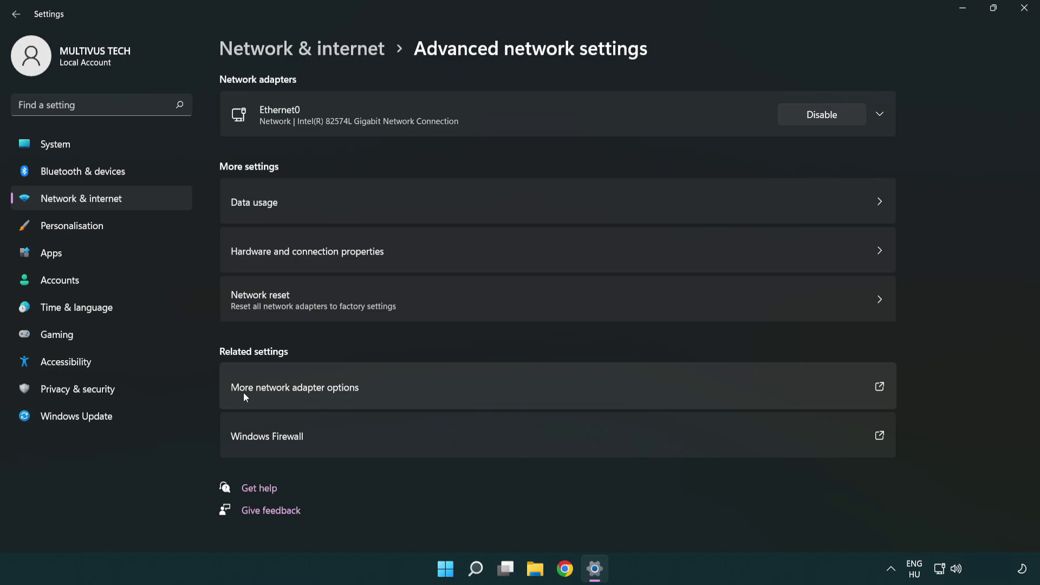
Open Ethernet0's Properties in Network Connections and select Internet Protocol Version 4 (TCP/IPv4)
{"action": "left_click", "coordinate": [319, 391]}
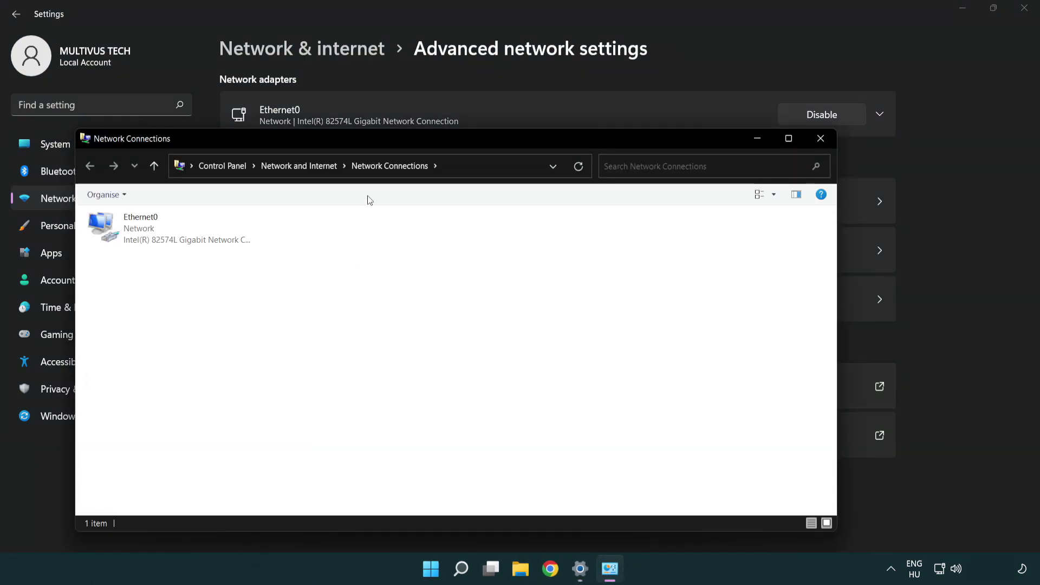
{"action": "left_click_drag", "start_coordinate": [386, 142], "coordinate": [453, 83]}
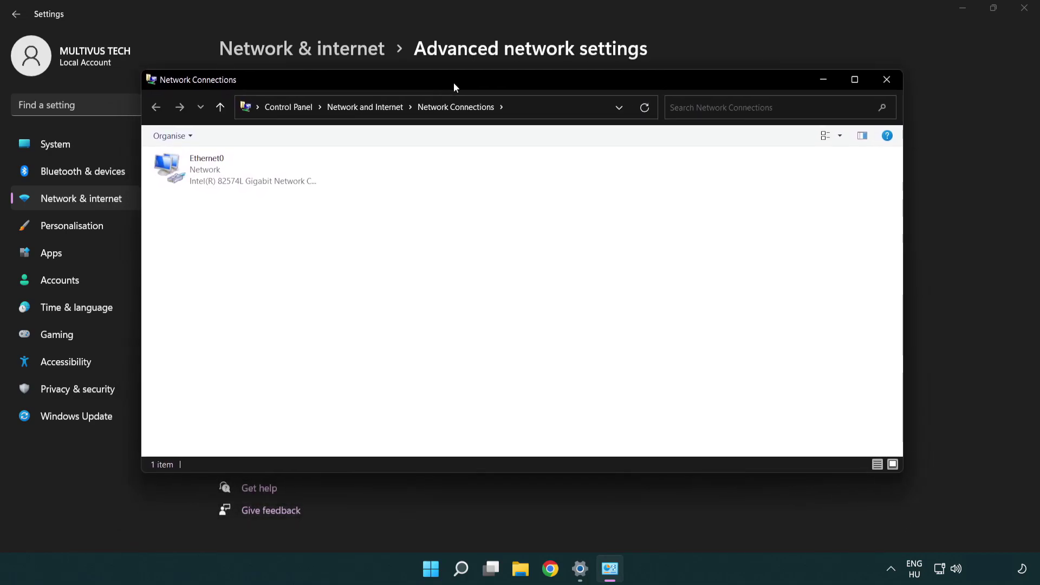
{"action": "left_click", "coordinate": [212, 178]}
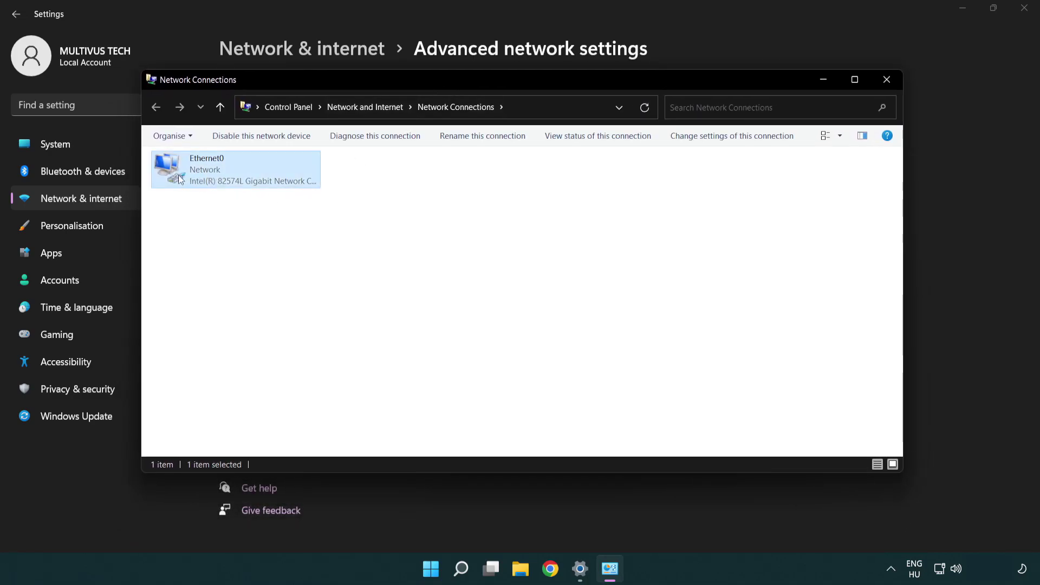
{"action": "right_click", "coordinate": [234, 169]}
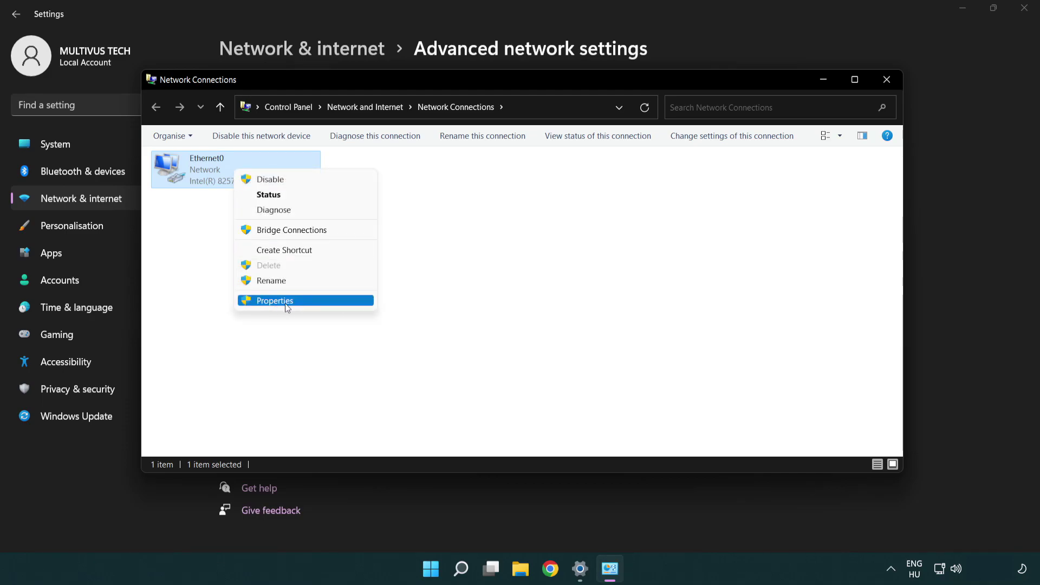
{"action": "left_click", "coordinate": [315, 302]}
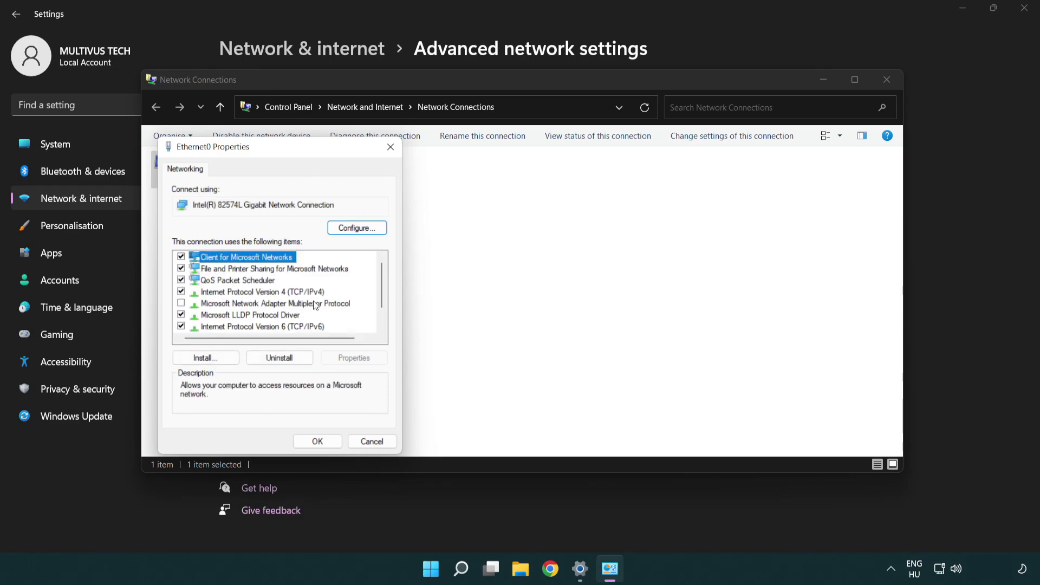
{"action": "left_click_drag", "start_coordinate": [267, 153], "coordinate": [505, 138]}
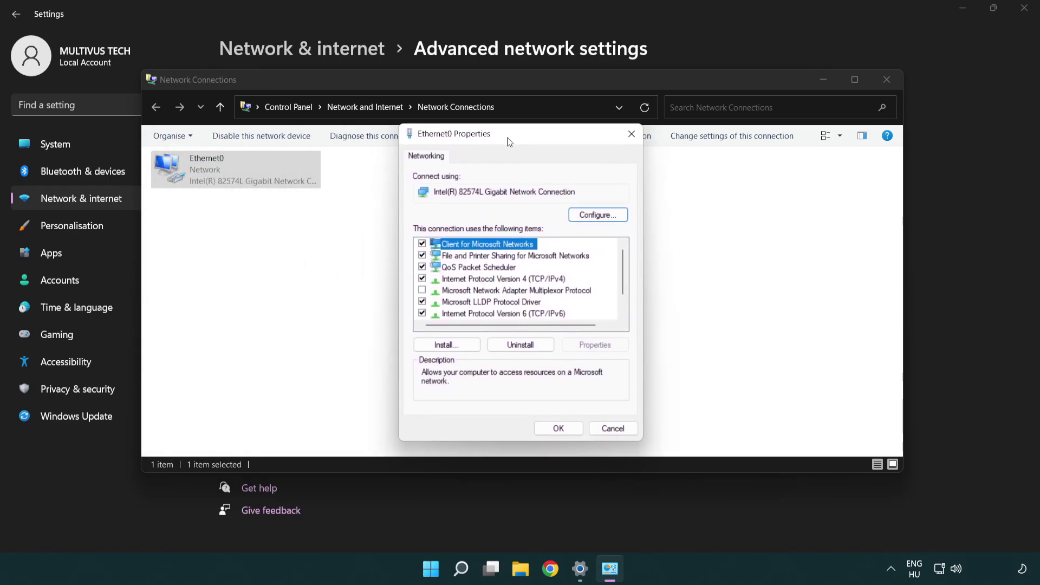
{"action": "left_click", "coordinate": [476, 284]}
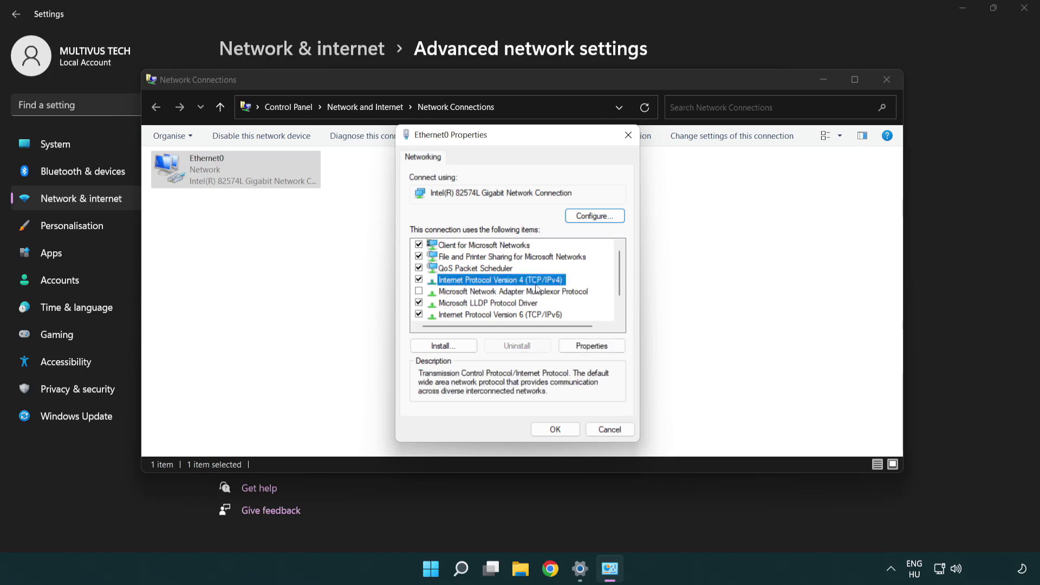
Set Ethernet0's IPv4 DNS to 8.8.8.8 preferred and 8.8.4.4 alternate, and save both dialogs
{"action": "left_click", "coordinate": [593, 352]}
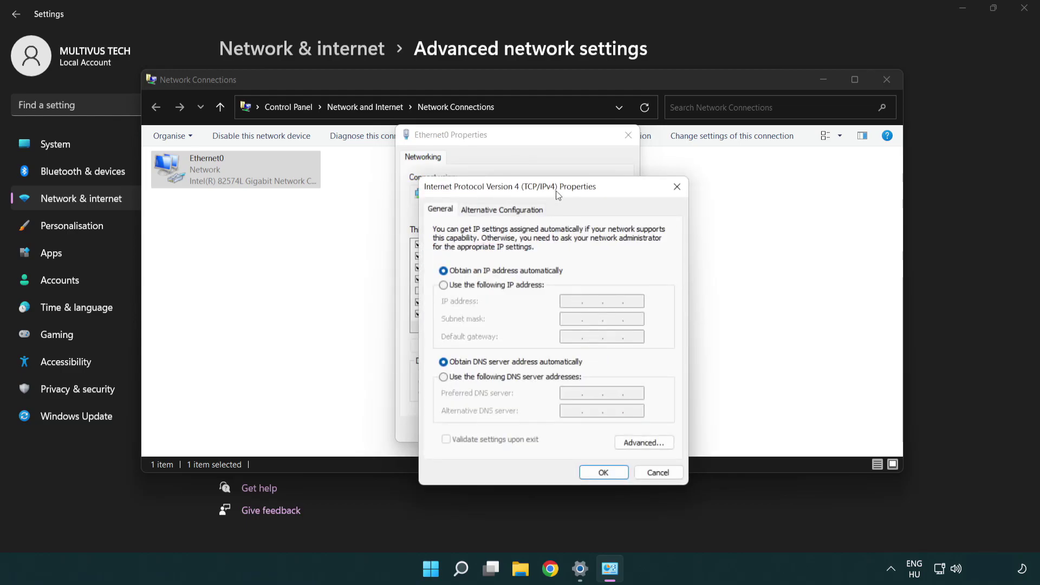
{"action": "left_click_drag", "start_coordinate": [558, 194], "coordinate": [522, 148]}
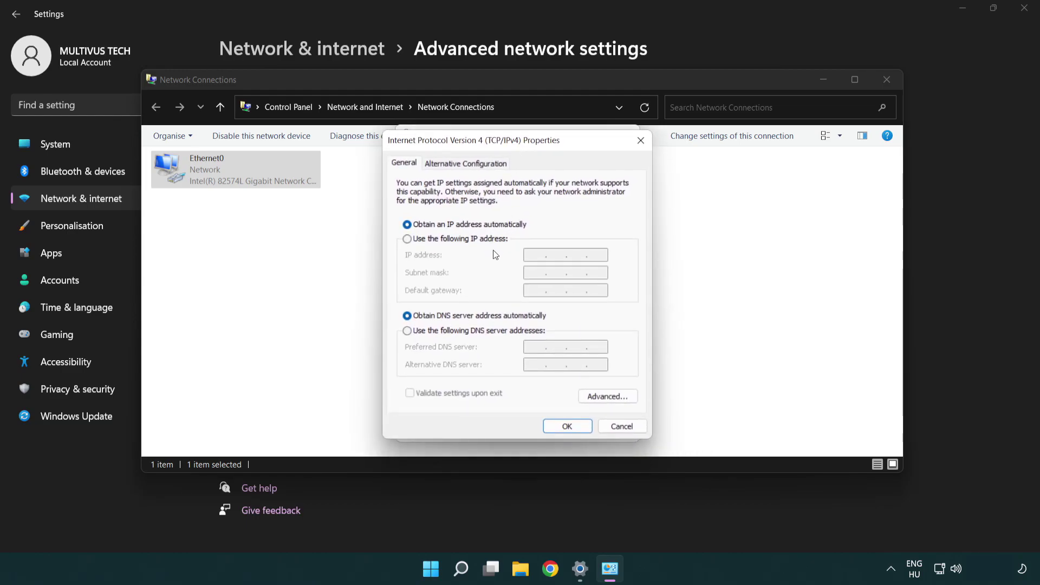
{"action": "left_click", "coordinate": [426, 333]}
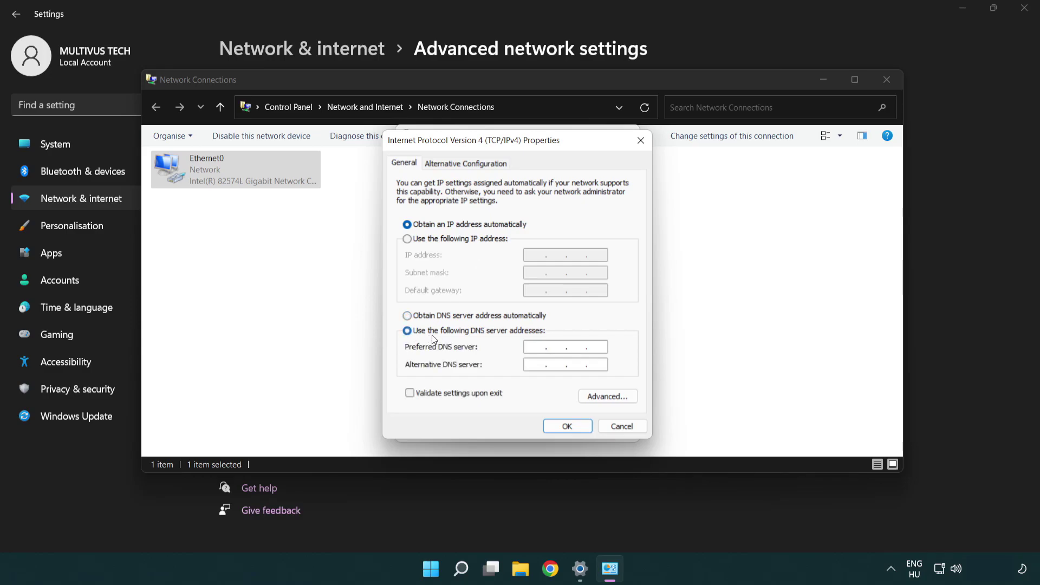
{"action": "type", "text": "8"}
{"action": "type", "text": "8"}
{"action": "type", "text": "8."}
{"action": "type", "text": "8"}
{"action": "type", "text": "8.8."}
{"action": "type", "text": "4.4"}
{"action": "left_click", "coordinate": [566, 429]}
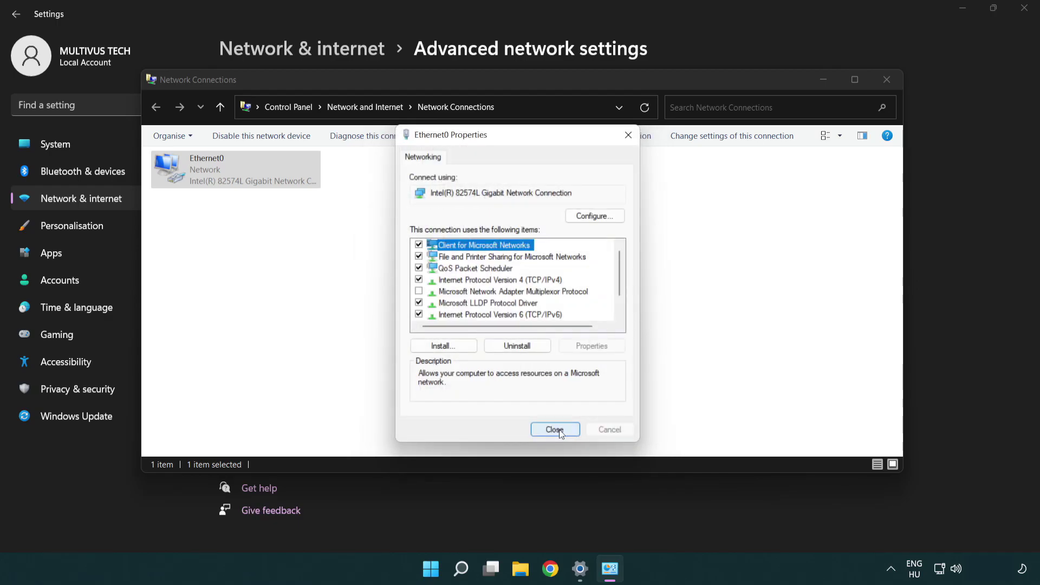
{"action": "left_click", "coordinate": [562, 431]}
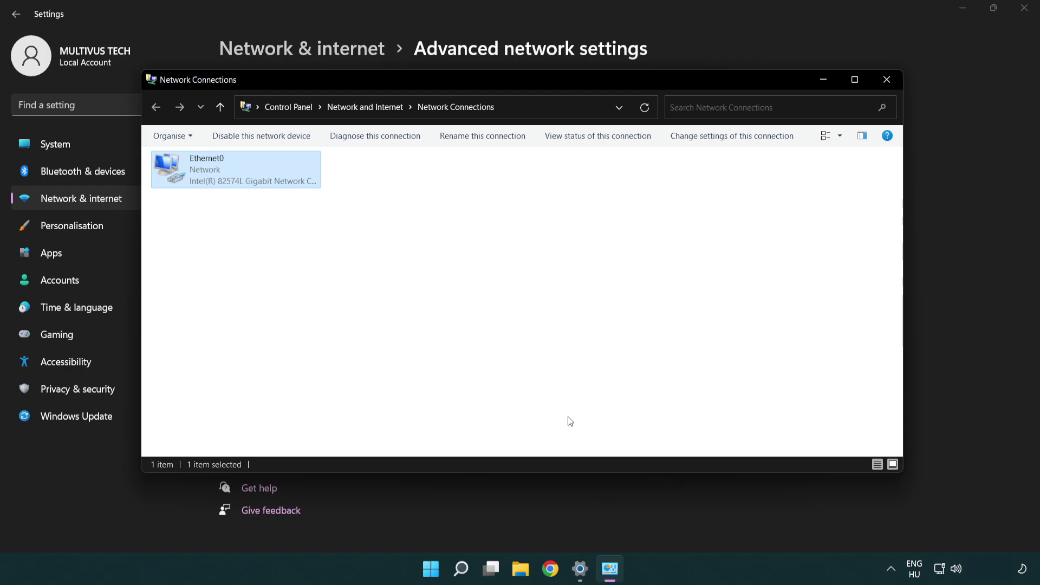
Close Network Connections and Settings, then bring up the Start menu's power options
{"action": "left_click", "coordinate": [888, 81]}
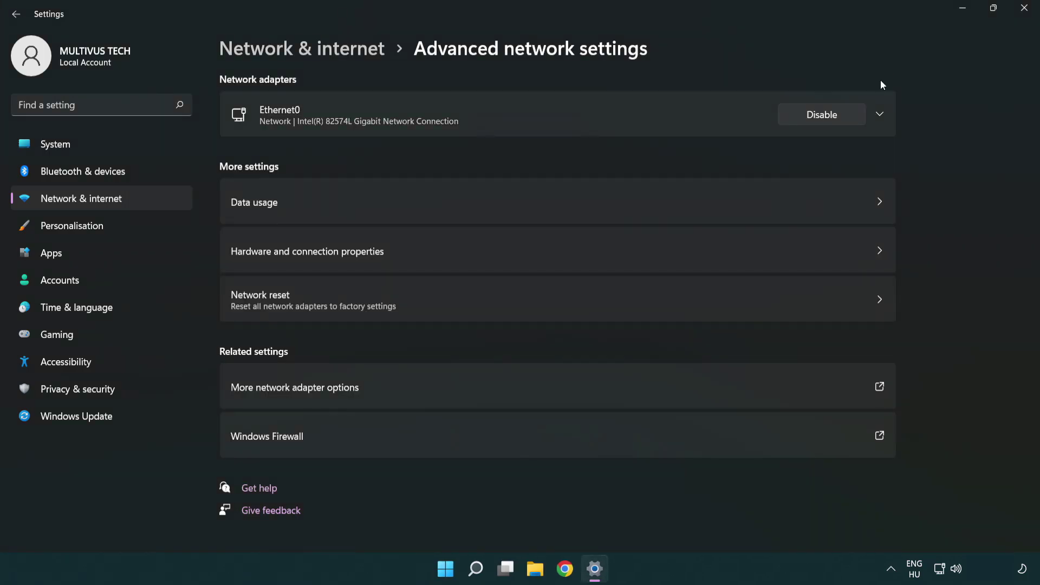
{"action": "left_click", "coordinate": [1024, 9]}
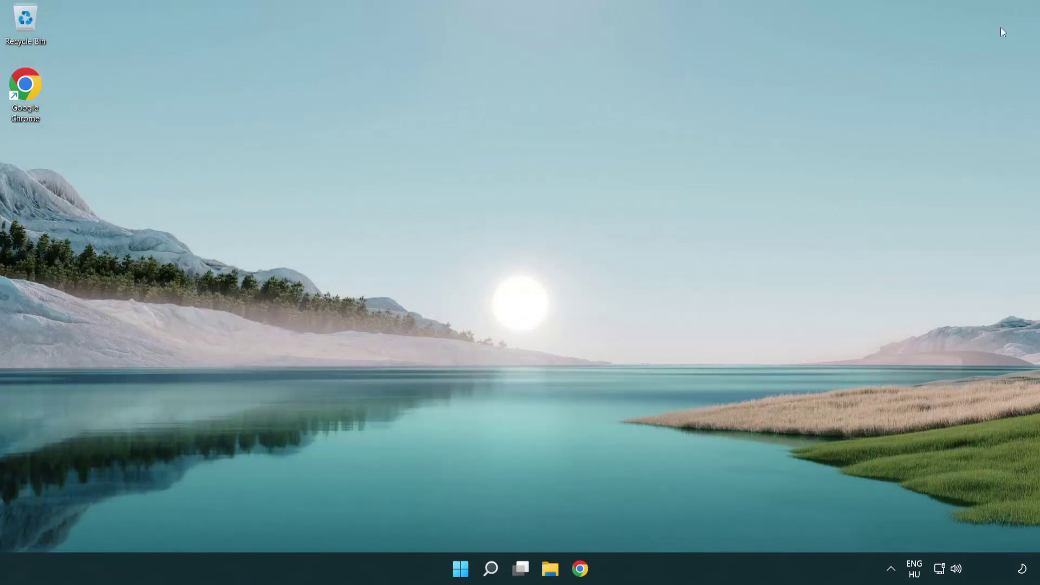
{"action": "left_click", "coordinate": [460, 570]}
{"action": "left_click", "coordinate": [689, 523]}
Reach the Network reset page via the tray network icon and Advanced network settings
{"action": "right_click", "coordinate": [940, 568]}
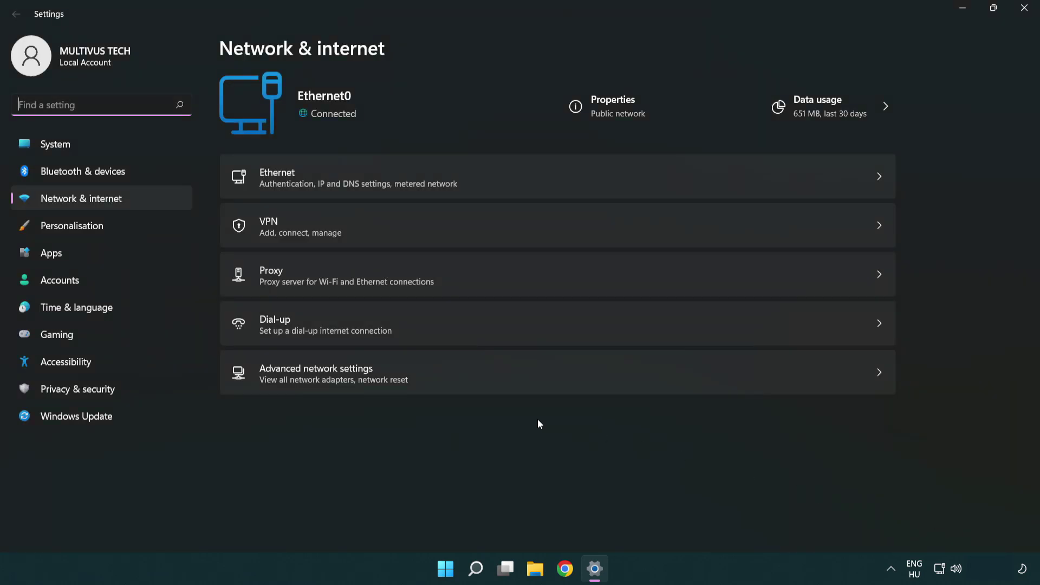
{"action": "left_click", "coordinate": [472, 375]}
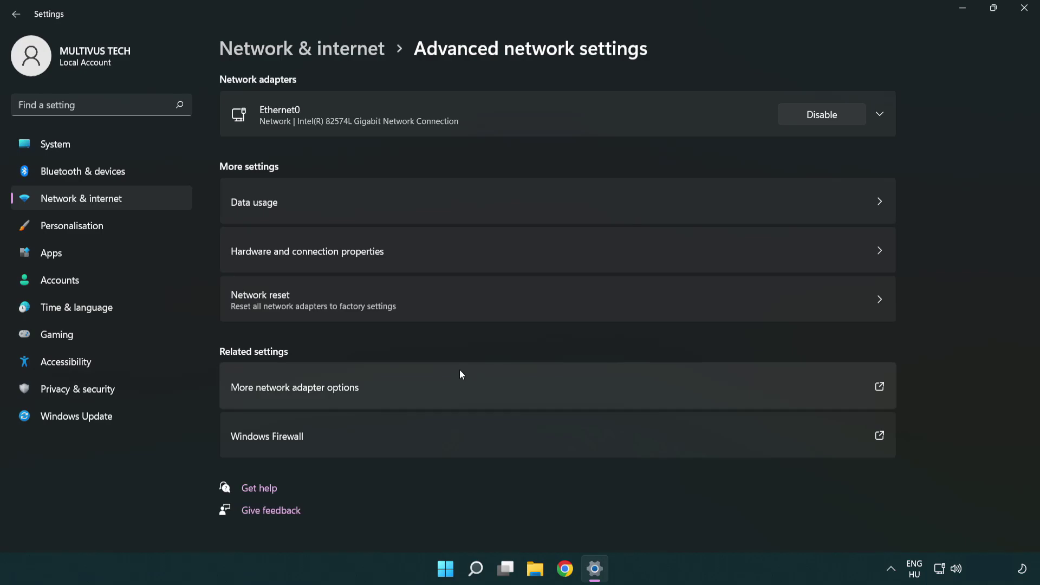
{"action": "left_click", "coordinate": [465, 312]}
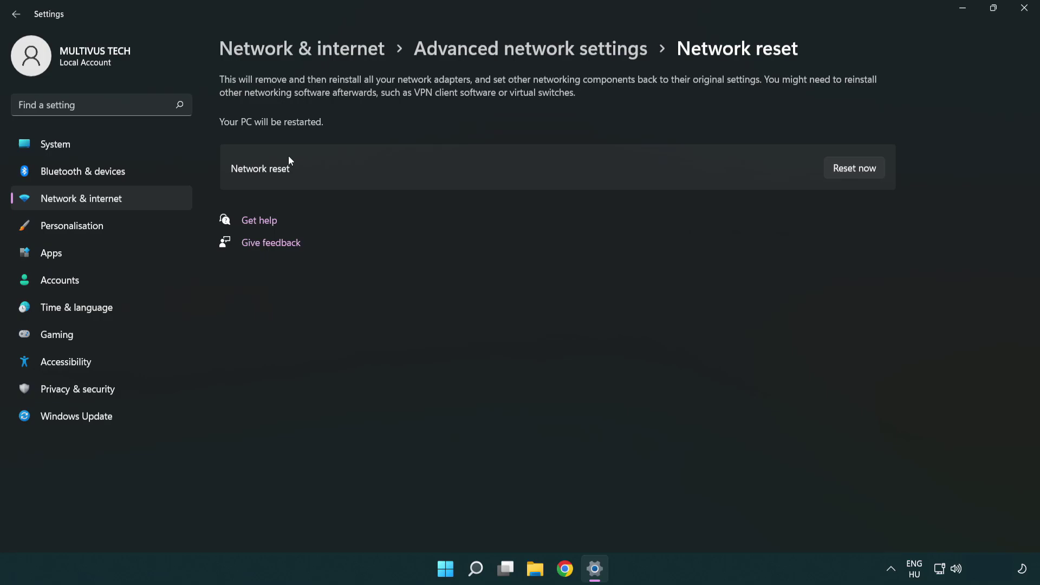
Run Reset now and confirm it, dismiss the sign-out notice, and close Settings
{"action": "left_click", "coordinate": [866, 170]}
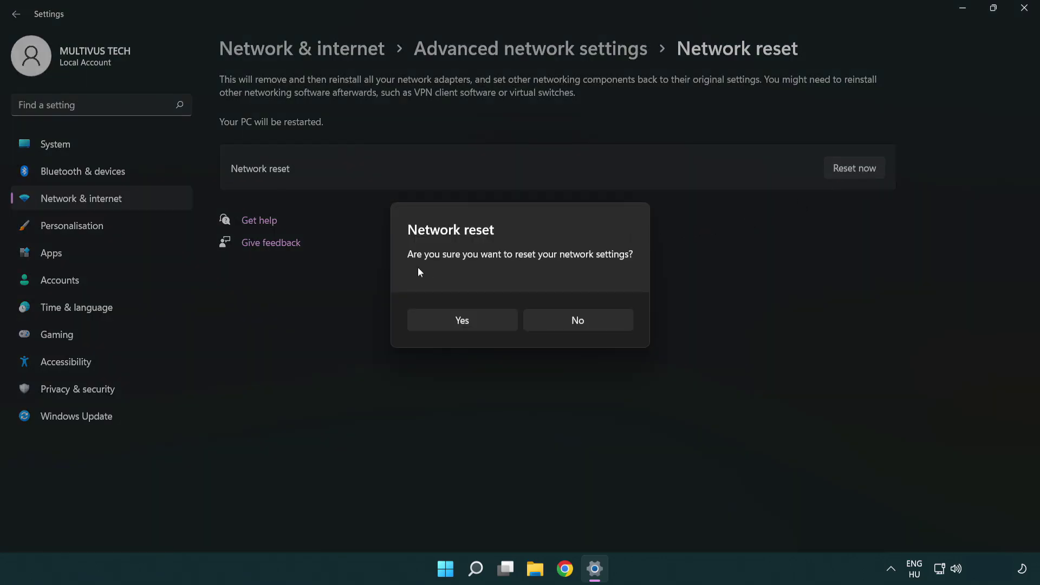
{"action": "left_click", "coordinate": [472, 326]}
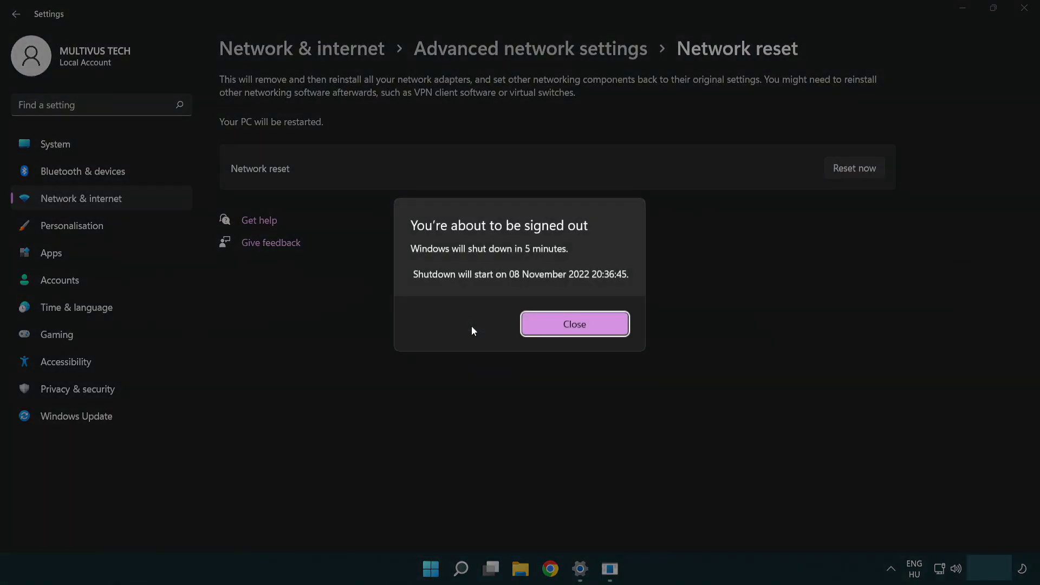
{"action": "left_click", "coordinate": [590, 323]}
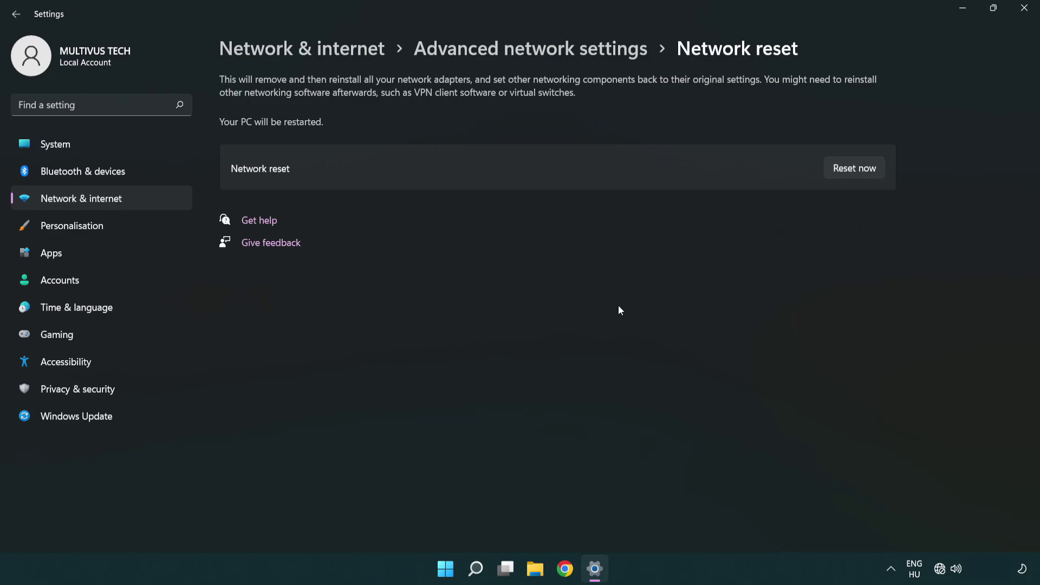
{"action": "left_click", "coordinate": [1024, 9]}
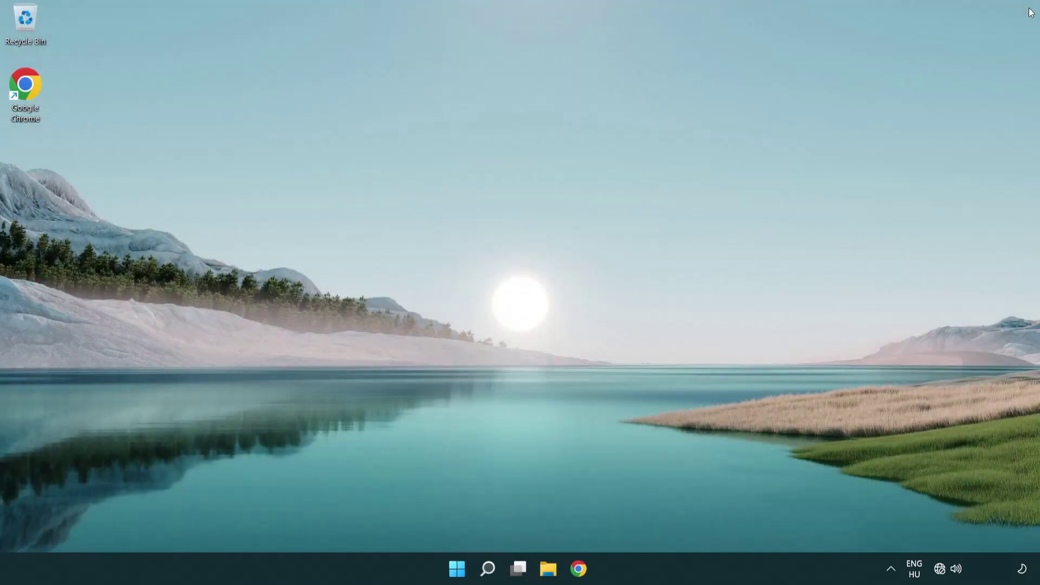
Show Sleep, Shut down and Restart from the Start menu's power button
{"action": "left_click", "coordinate": [460, 568]}
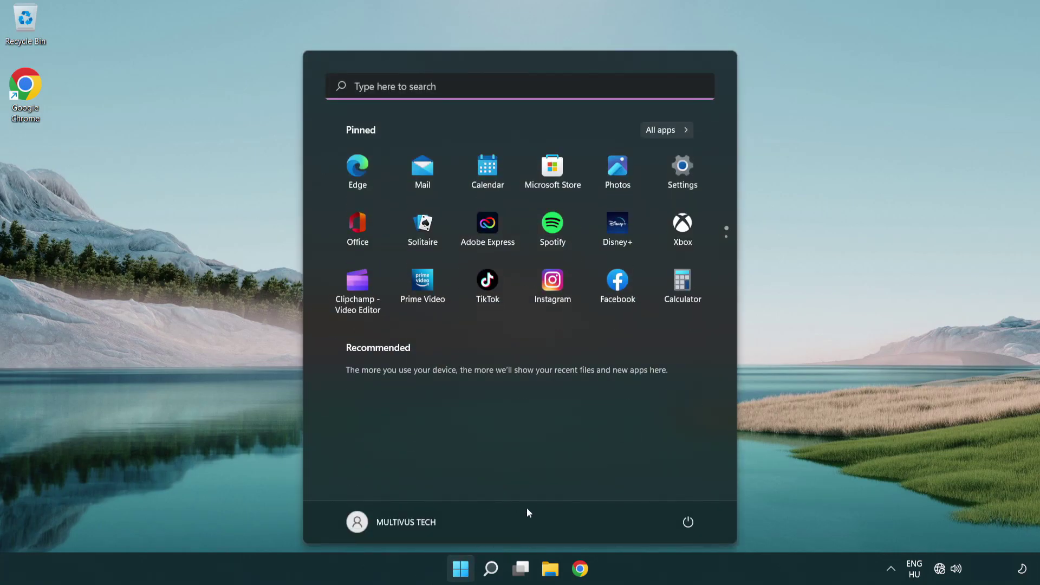
{"action": "left_click", "coordinate": [688, 522]}
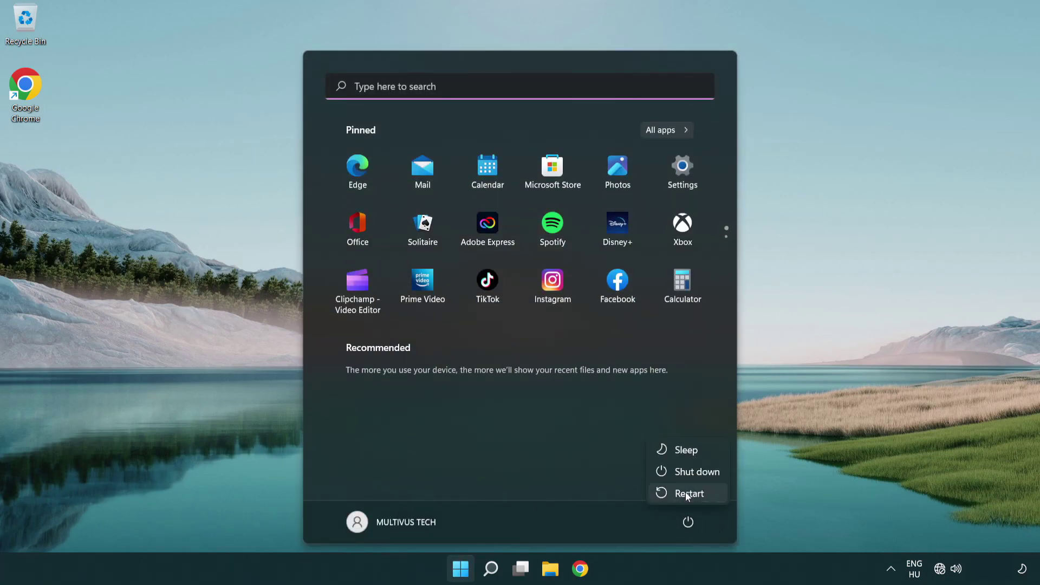